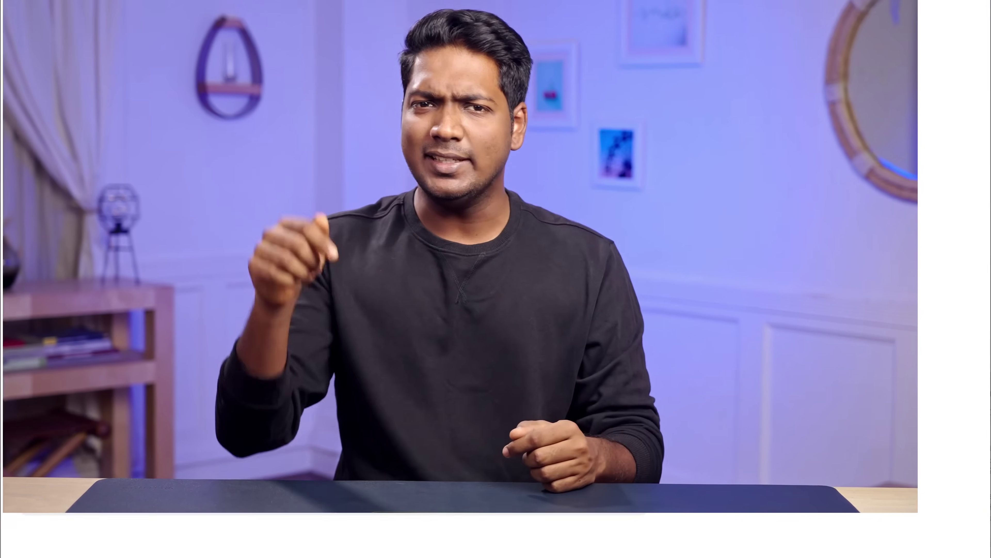
Go to HeyGen's Video Translate page and sign in with a Google account that has 1 credit
left_click(161, 471)
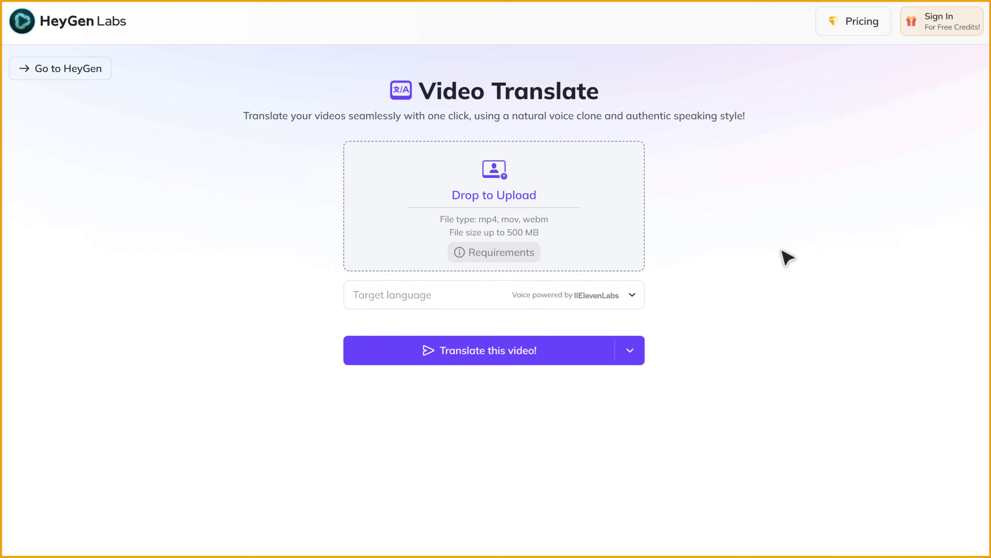
left_click(949, 36)
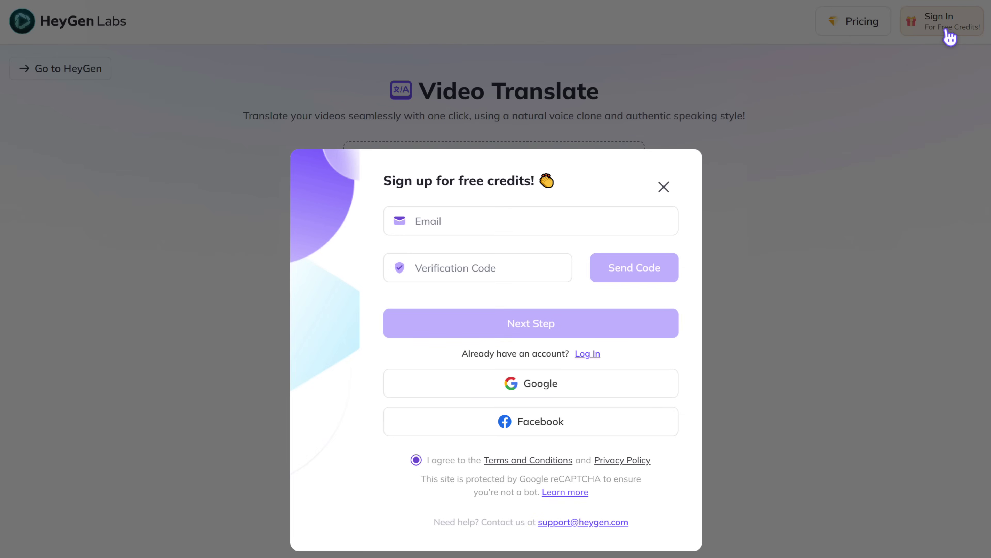
left_click(547, 401)
left_click(437, 369)
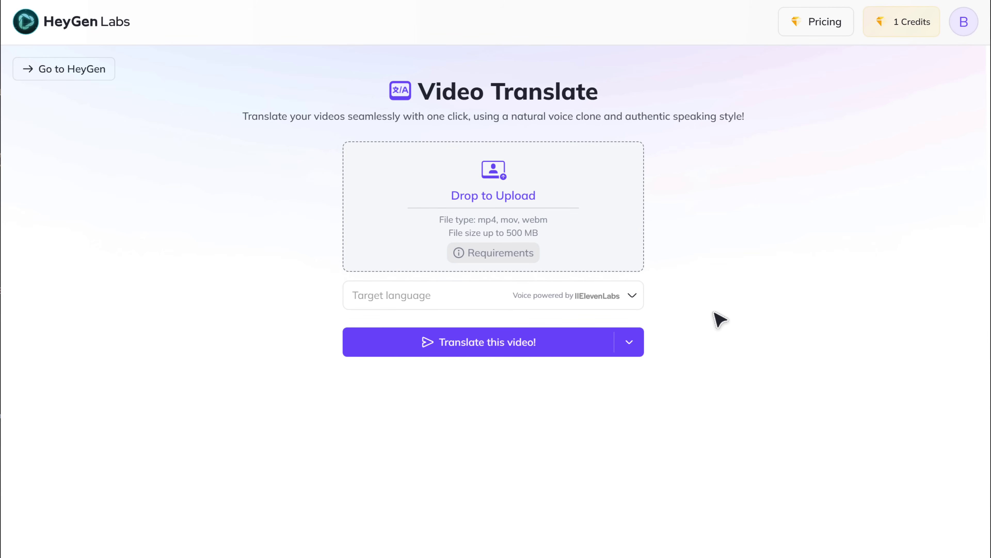
mouse_move(498, 260)
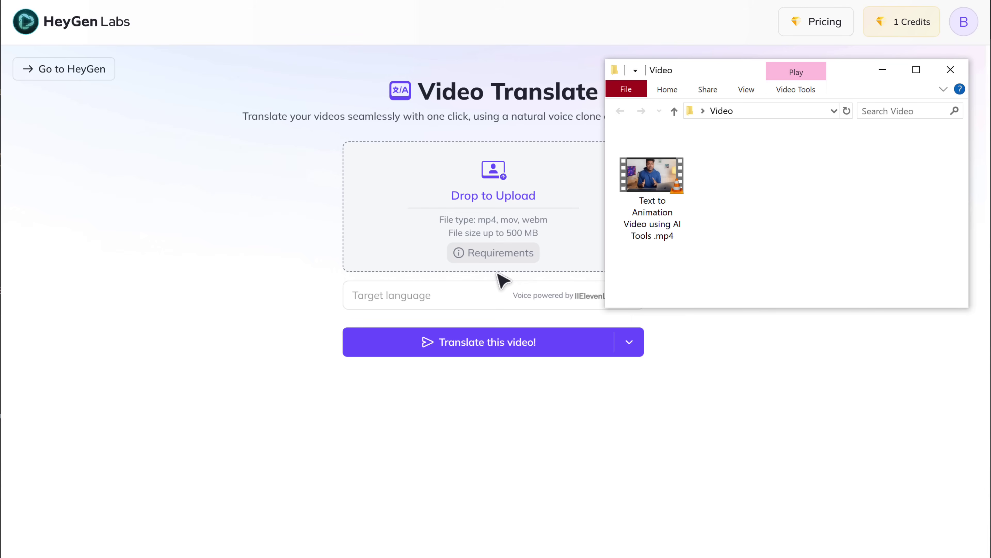
left_click_drag(500, 279, 586, 228)
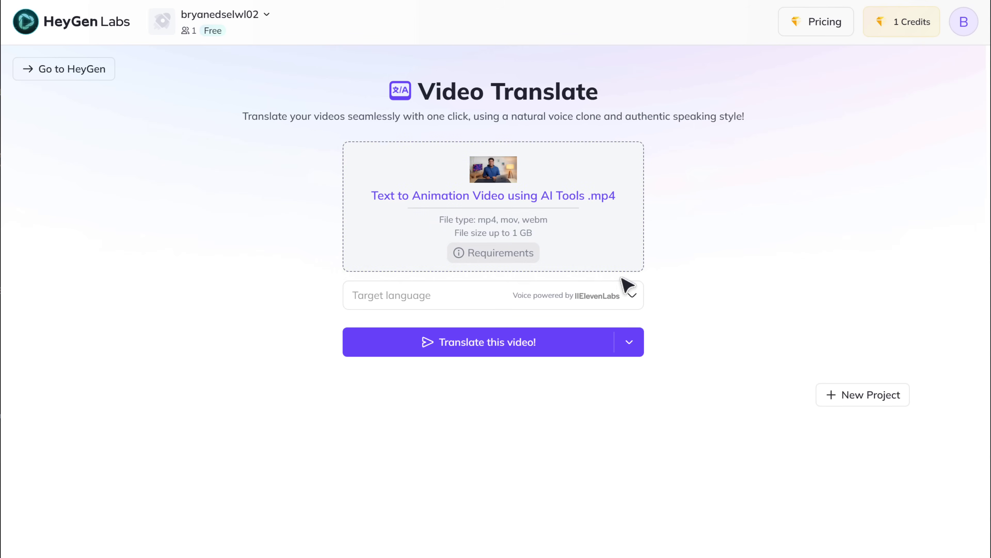
Choose Hindi as the target language and start translating the video
left_click(633, 297)
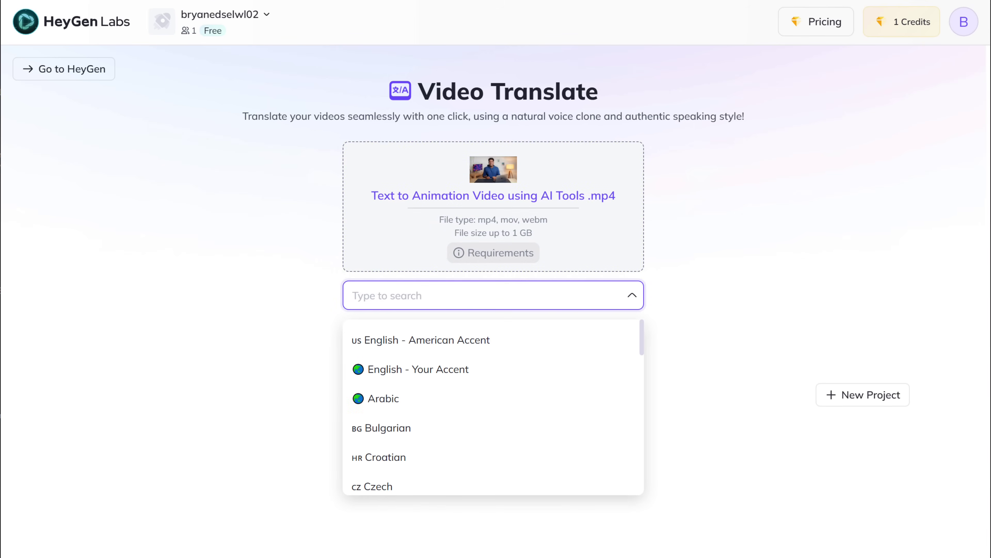
scroll(493, 406, "down", 10)
scroll(493, 406, "up", 5)
scroll(492, 406, "up", 10)
scroll(493, 406, "down", 7)
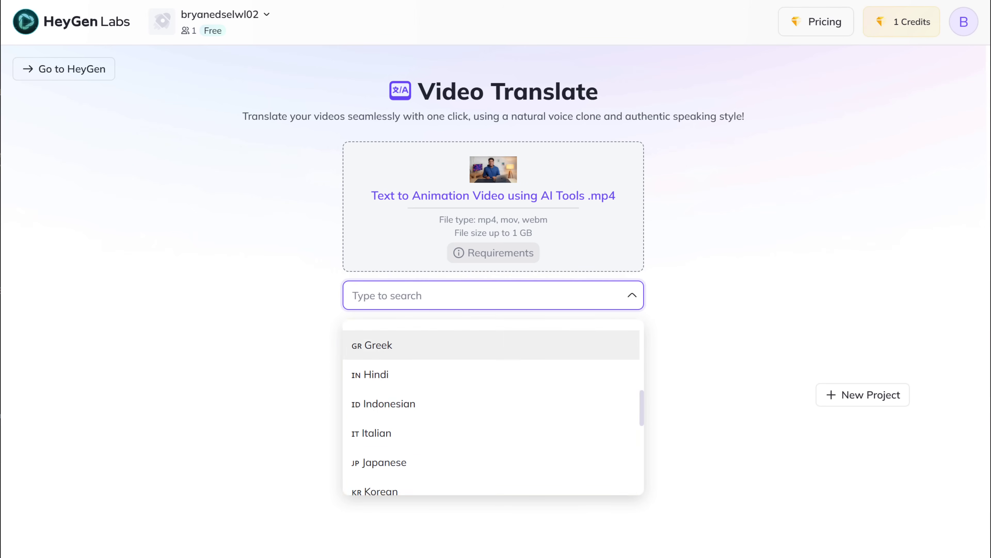
left_click(472, 377)
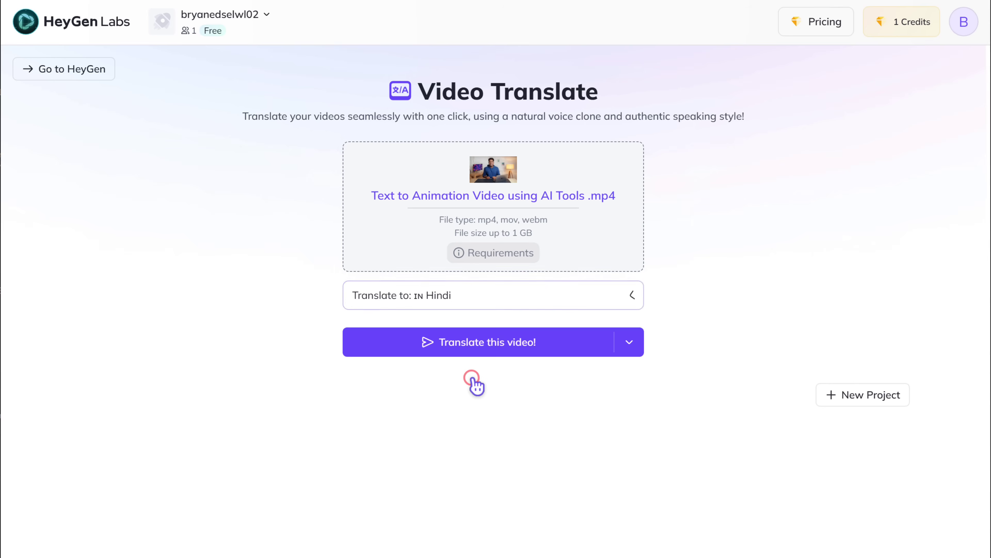
left_click(488, 347)
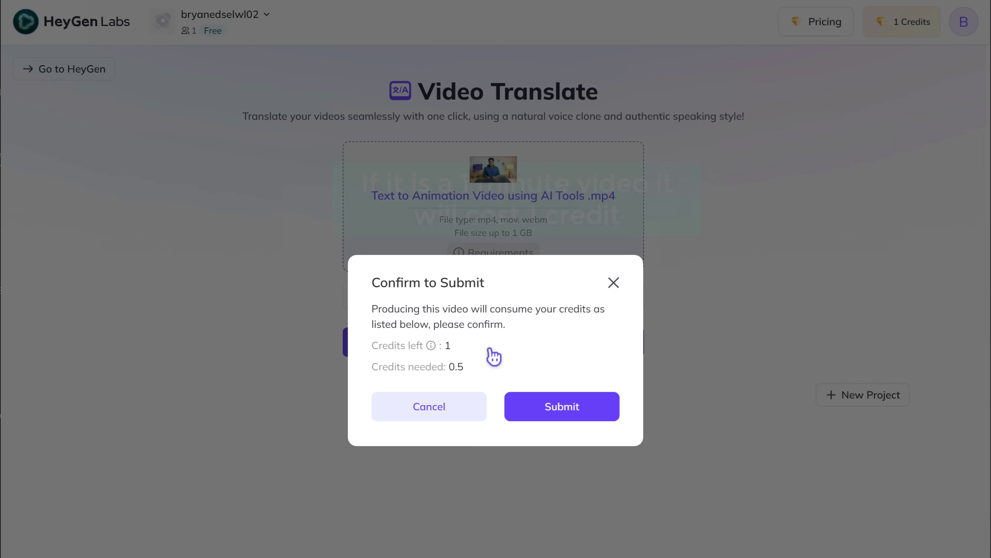
Confirm submitting the Hindi translation for 0.5 credit so it queues in Items
left_click(559, 409)
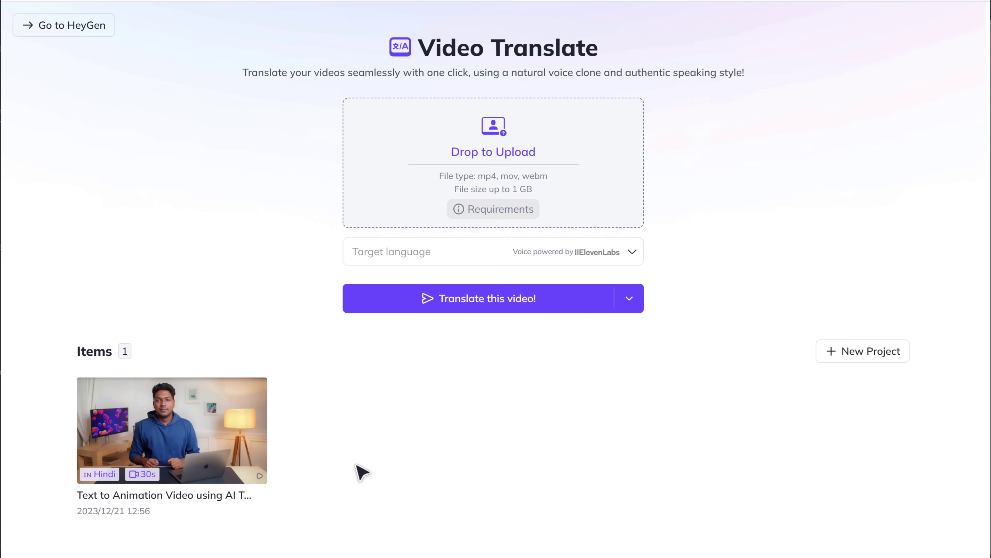
Play the finished Hindi video and download it as a 12.8 MB mp4
mouse_move(245, 433)
left_click(176, 429)
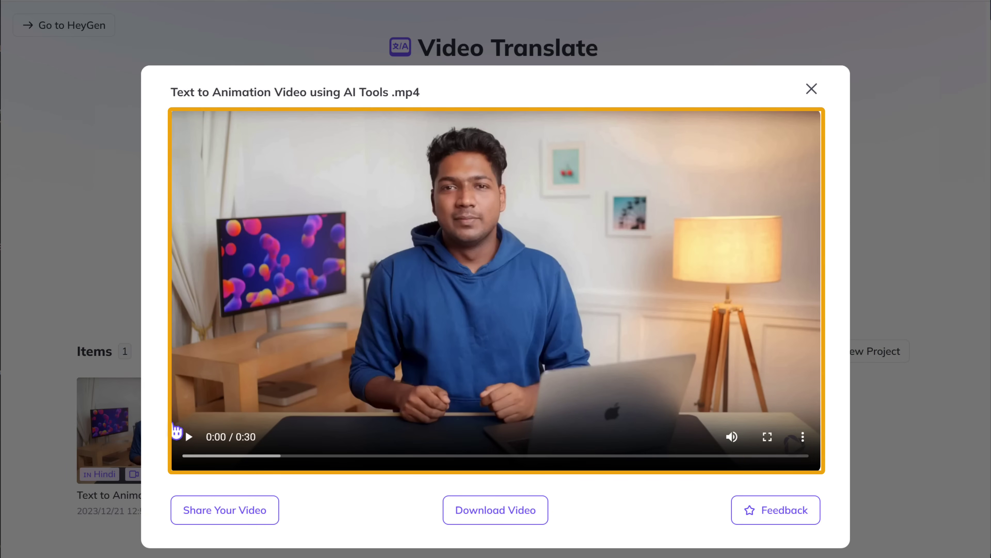
left_click(190, 436)
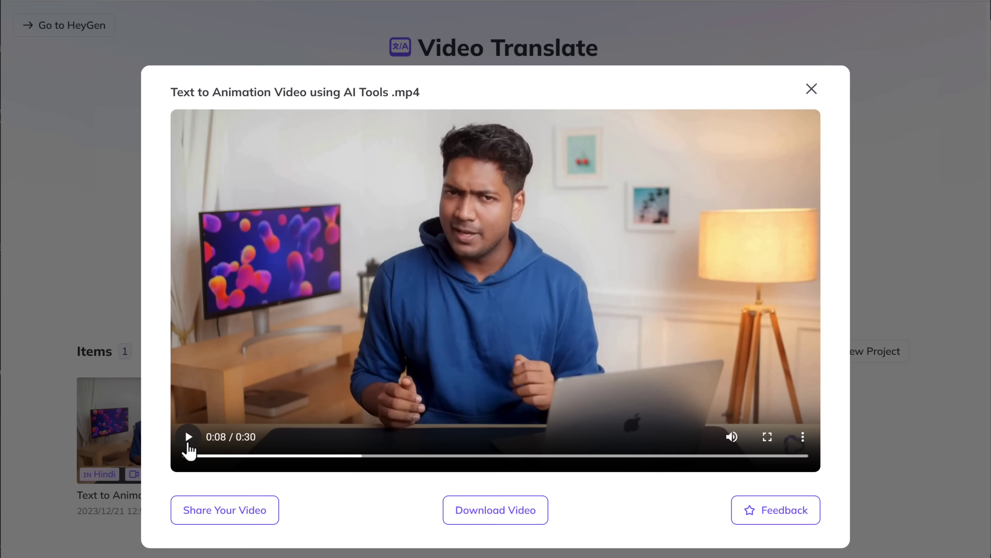
left_click(496, 519)
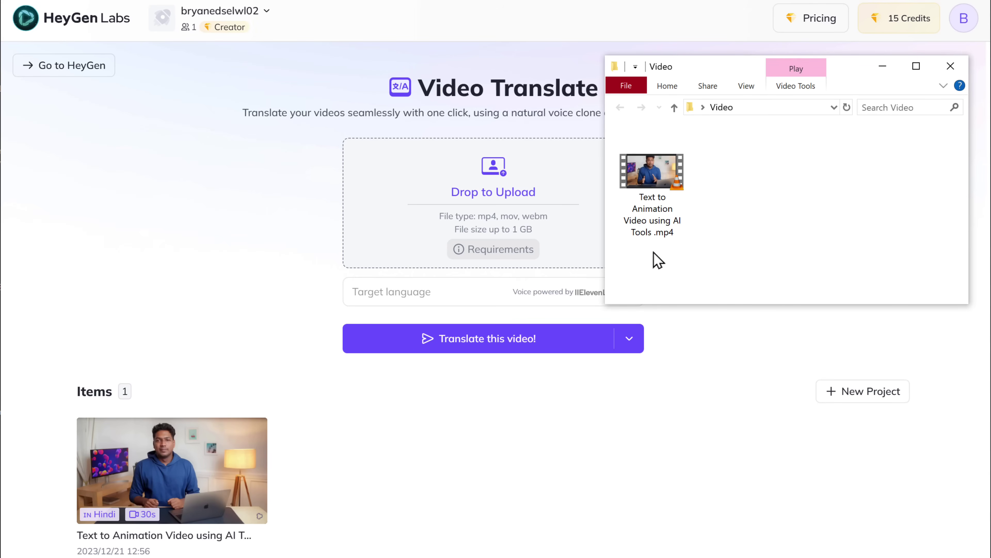
Upload the same mp4 again, pick Spanish as the target language and submit it
left_click_drag(662, 227, 595, 262)
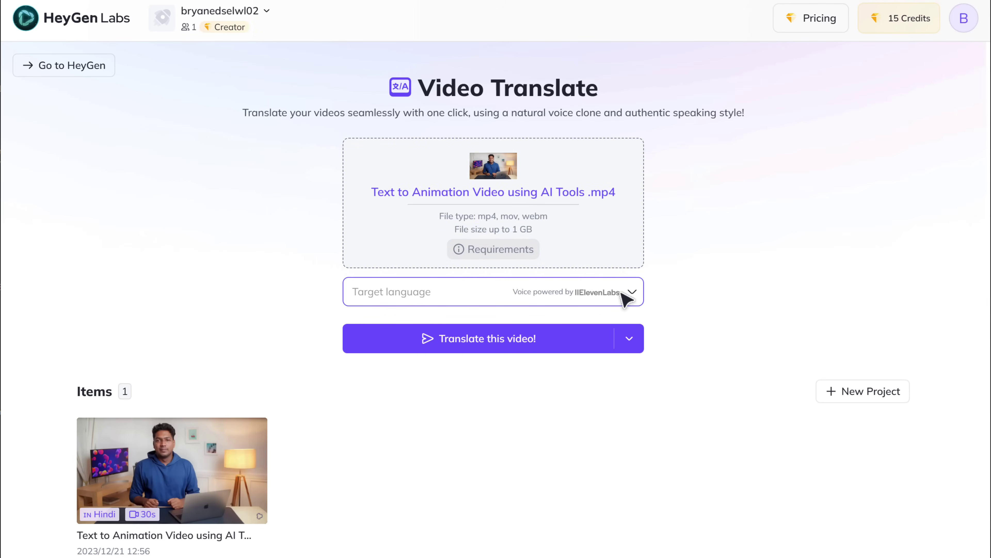
left_click(624, 300)
scroll(582, 373, "down", 5)
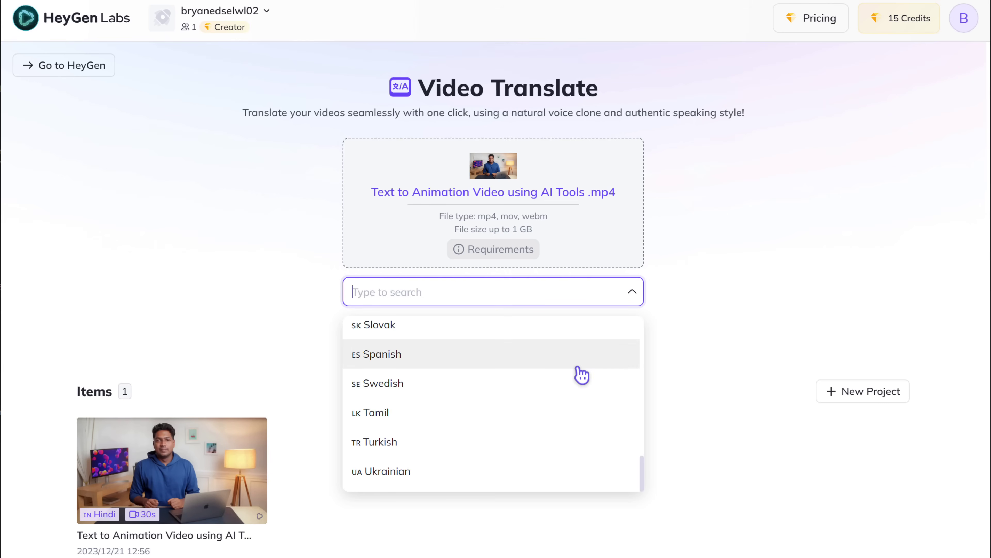
left_click(476, 363)
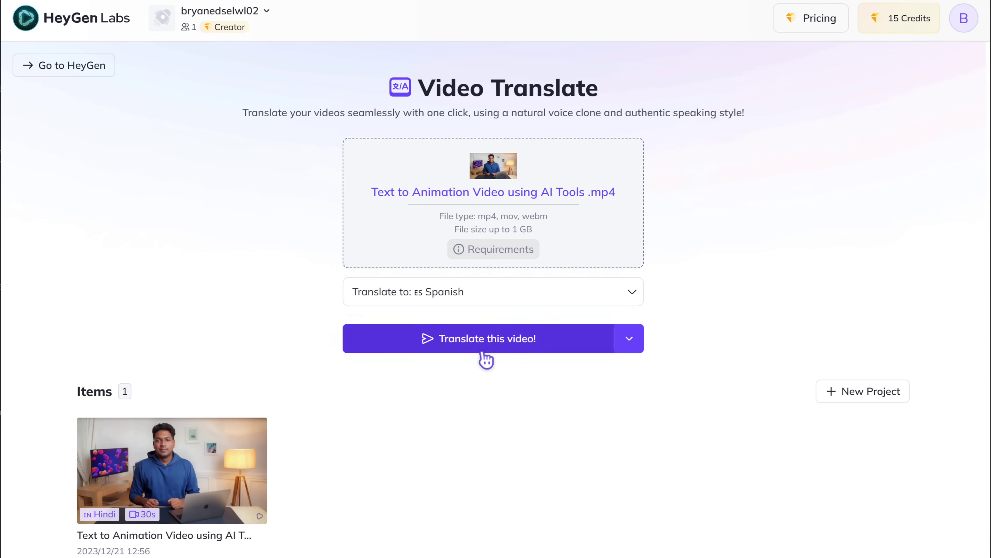
left_click(485, 351)
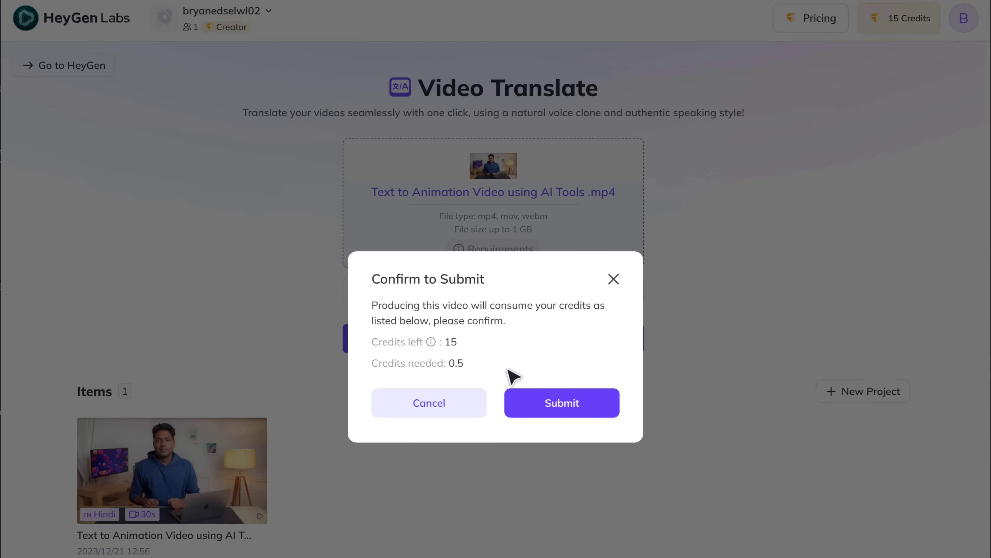
left_click(562, 406)
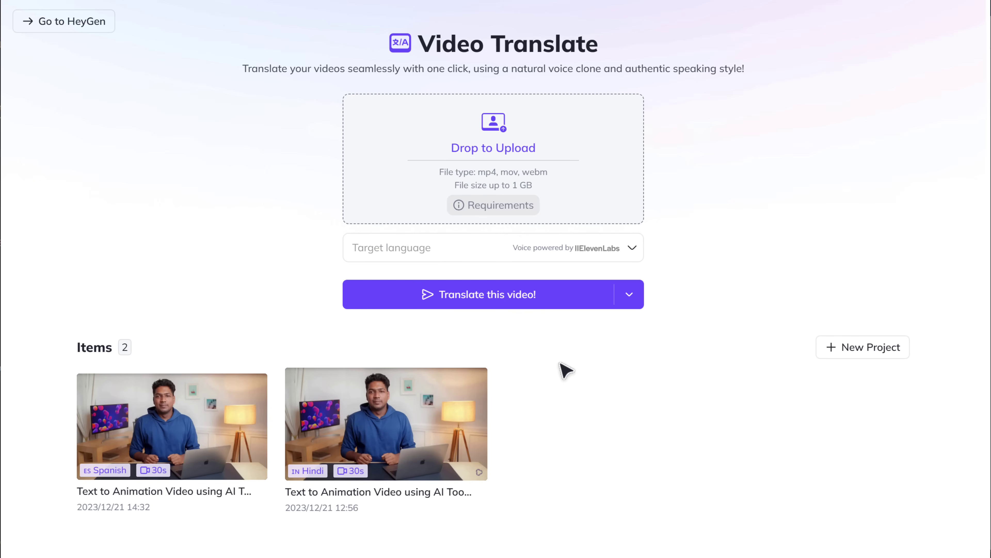
Open the Spanish video preview and pause it
left_click(174, 425)
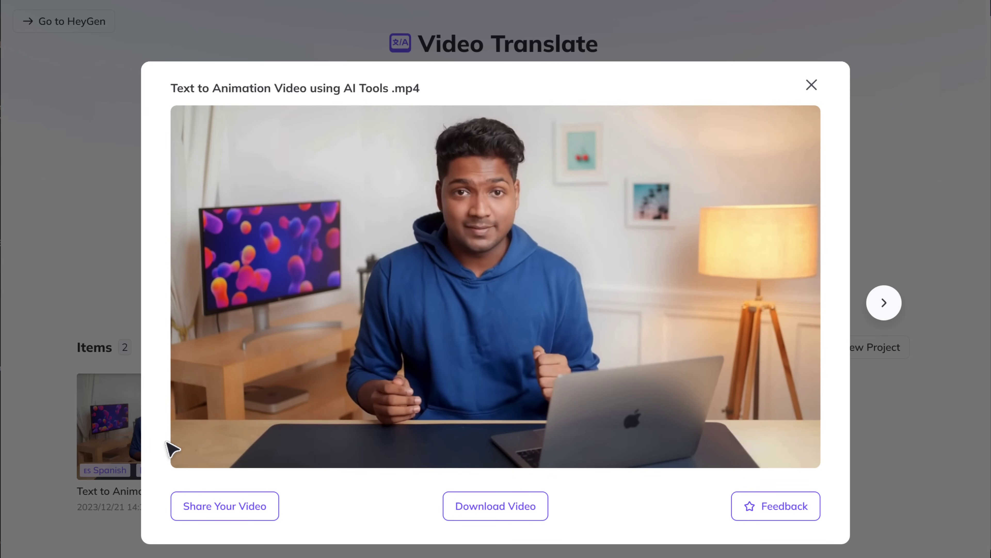
left_click(187, 433)
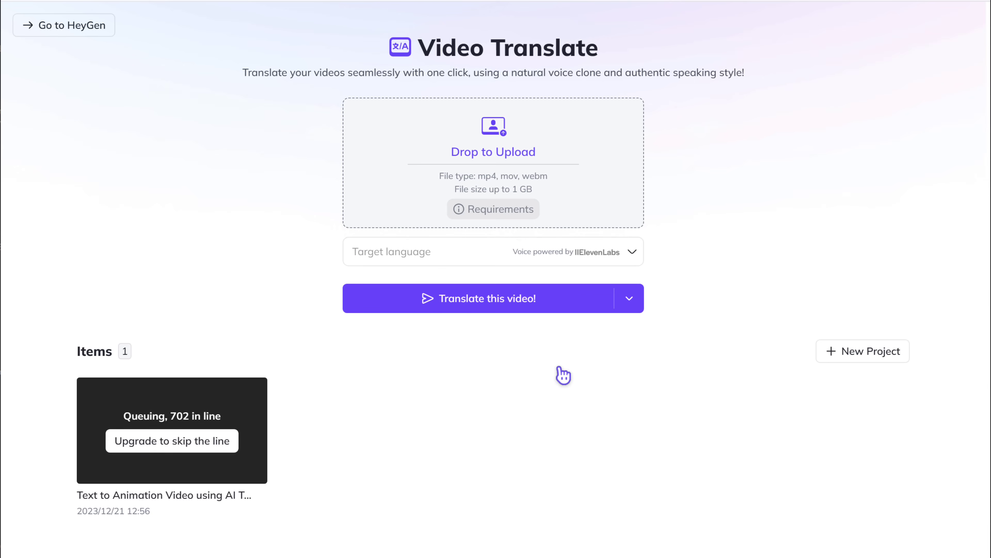
Upgrade to the monthly Creator plan at 15 credits for $29 and subscribe with a card
left_click(167, 449)
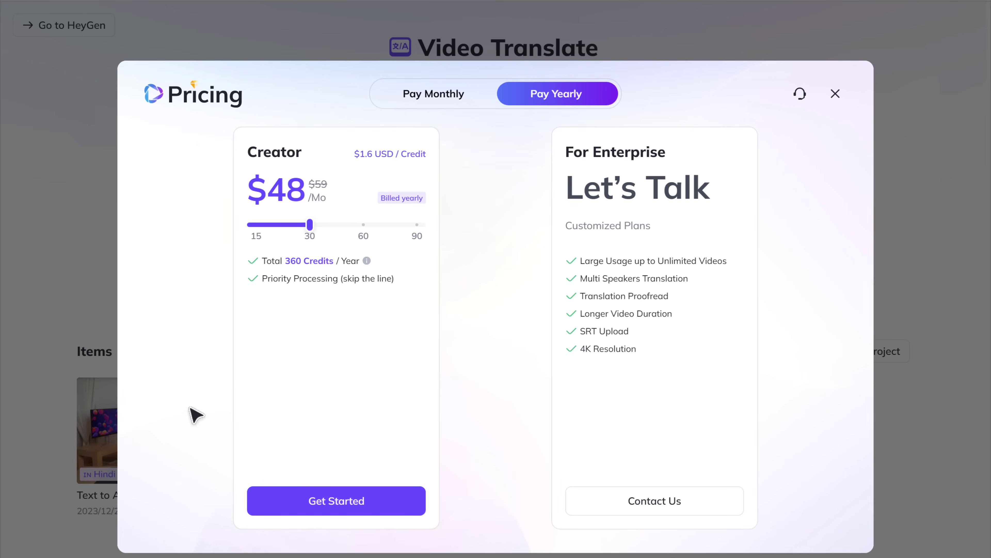
left_click(431, 100)
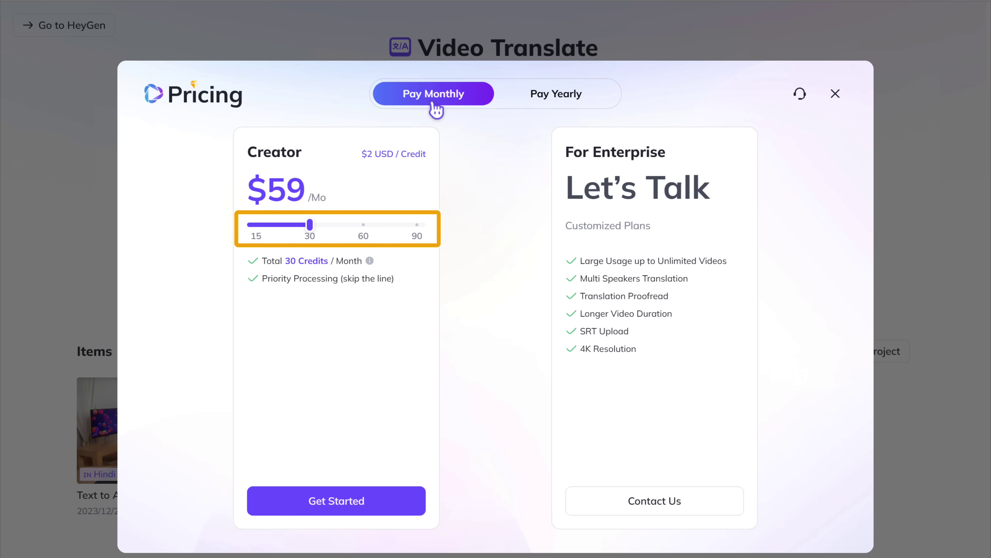
left_click_drag(259, 233, 363, 223)
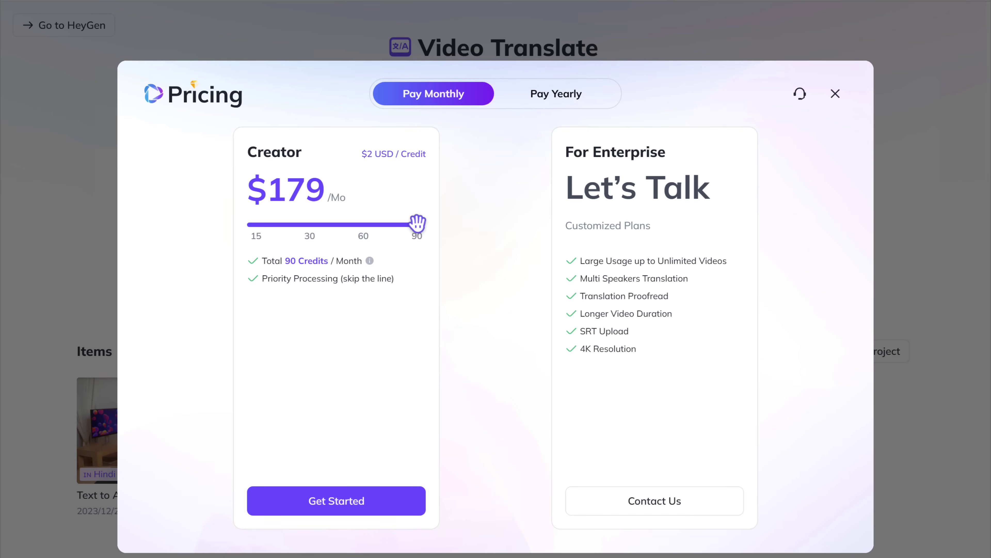
left_click(255, 225)
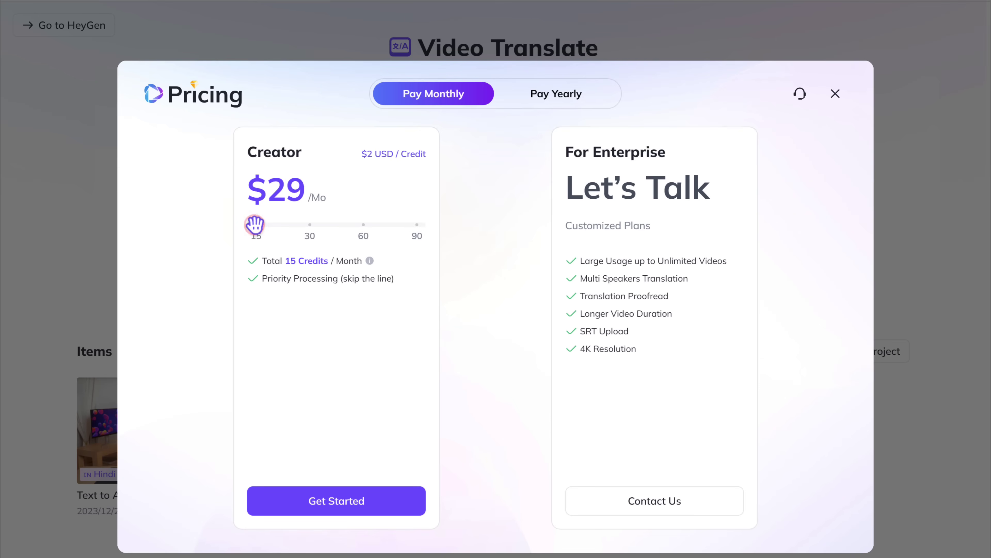
left_click(334, 507)
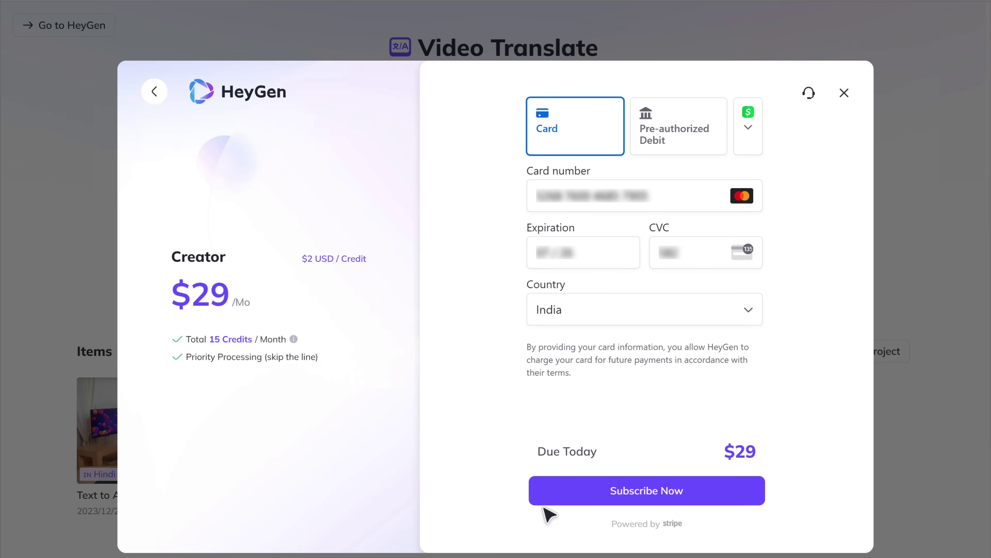
left_click(653, 508)
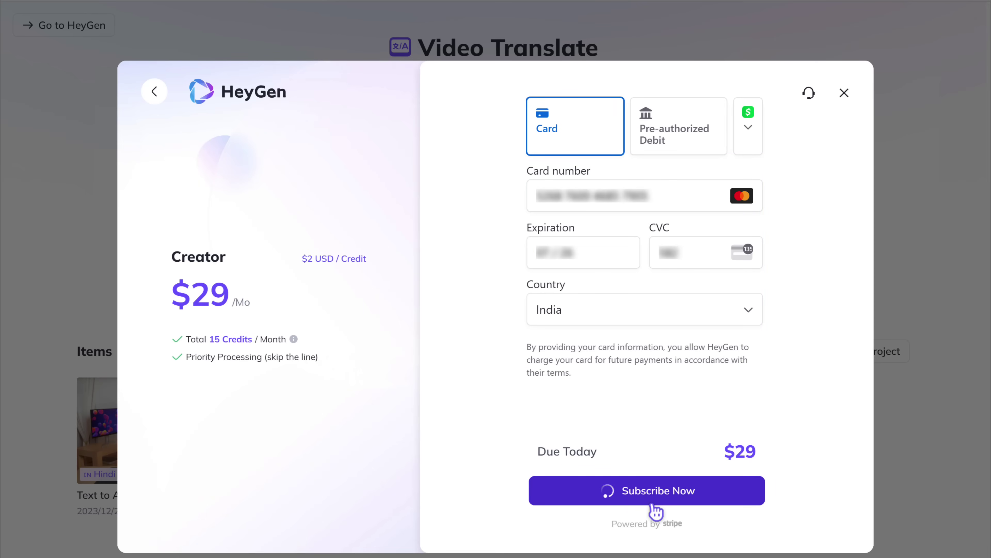